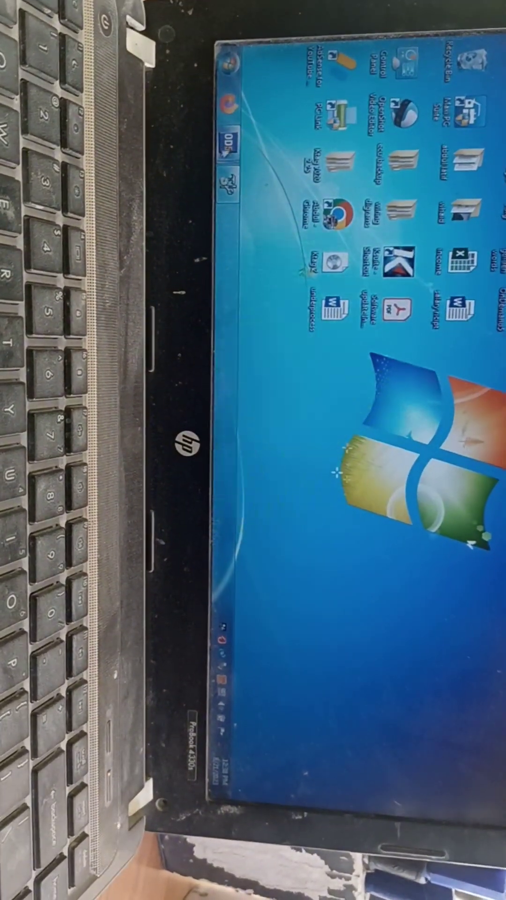
Bring the 4.3L engine performance wiring diagram with its eight injector circuits back on screen.
click(285, 267)
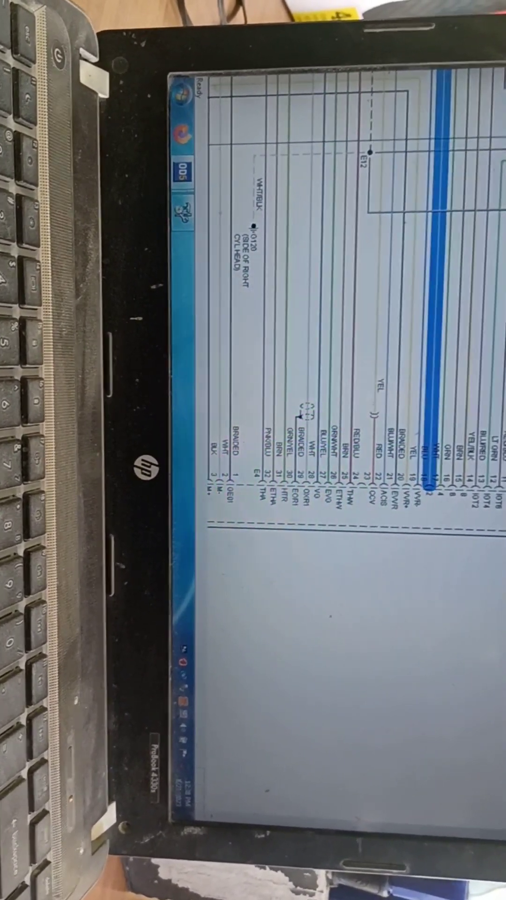
scroll(400, 224, down, 5)
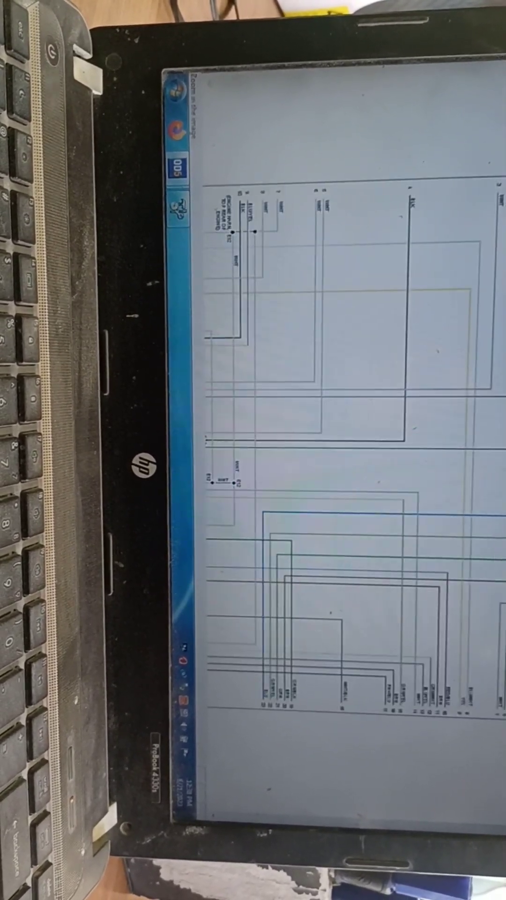
scroll(331, 613, up, 3)
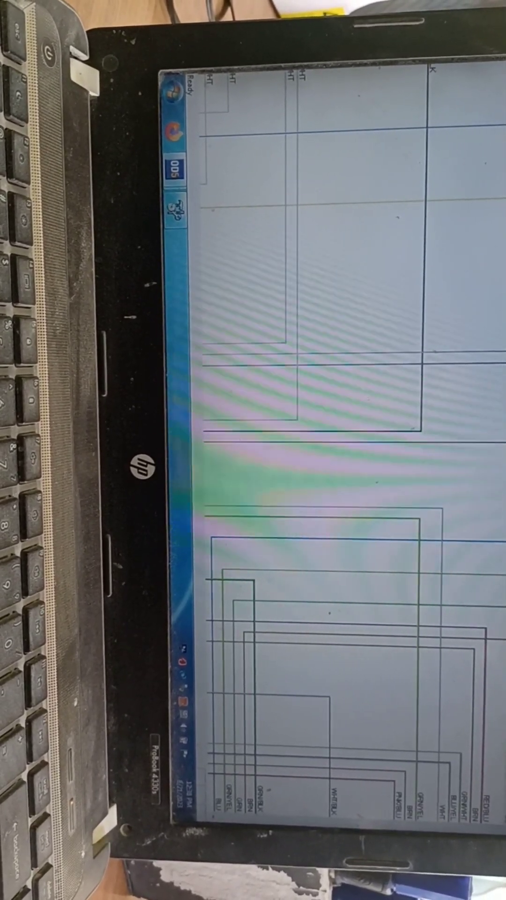
scroll(329, 202, up, 2)
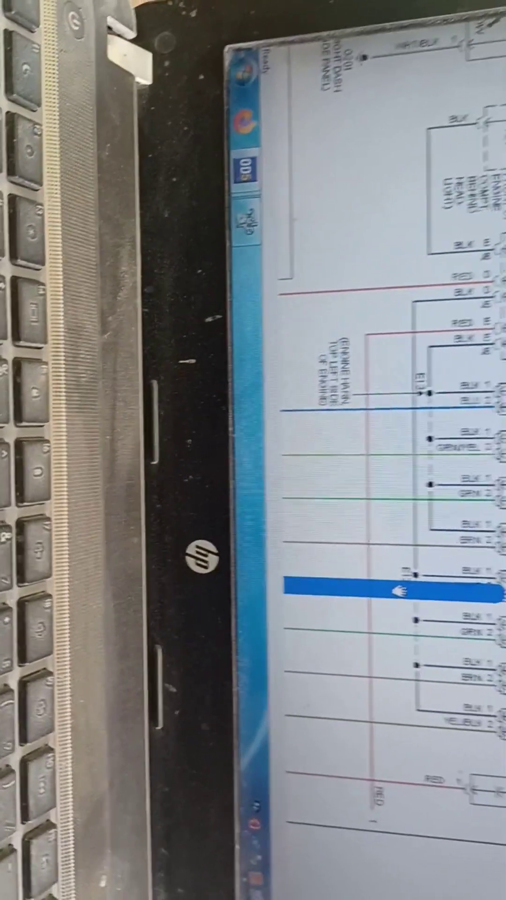
Trace the injector signal wire onto the linked page and highlight the pin 18 wire.
click(397, 587)
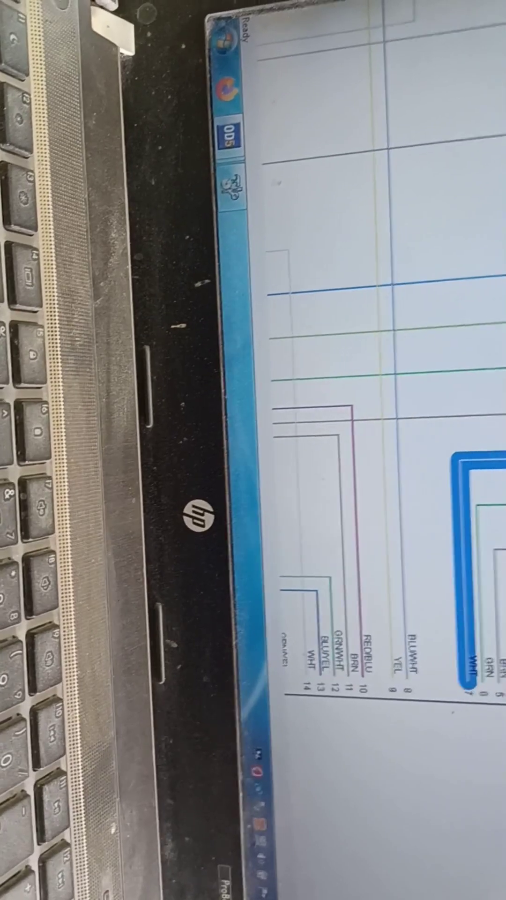
click(441, 692)
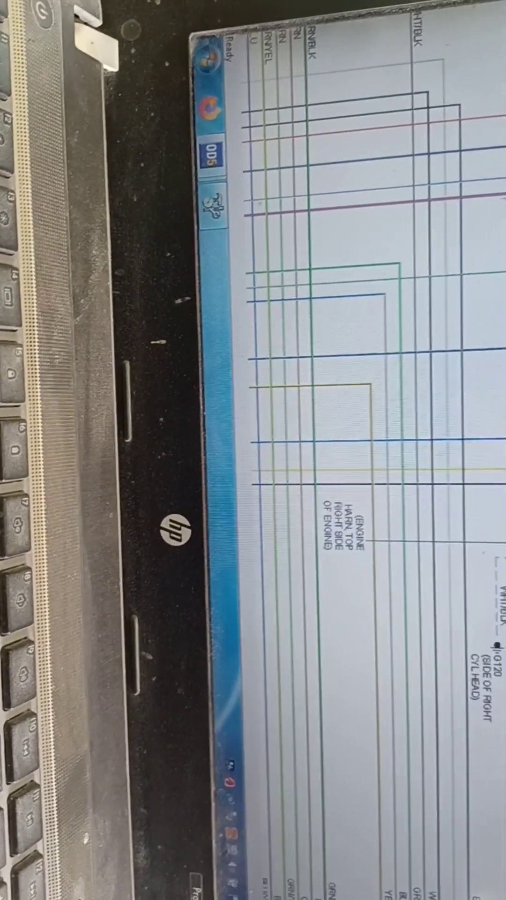
click(437, 851)
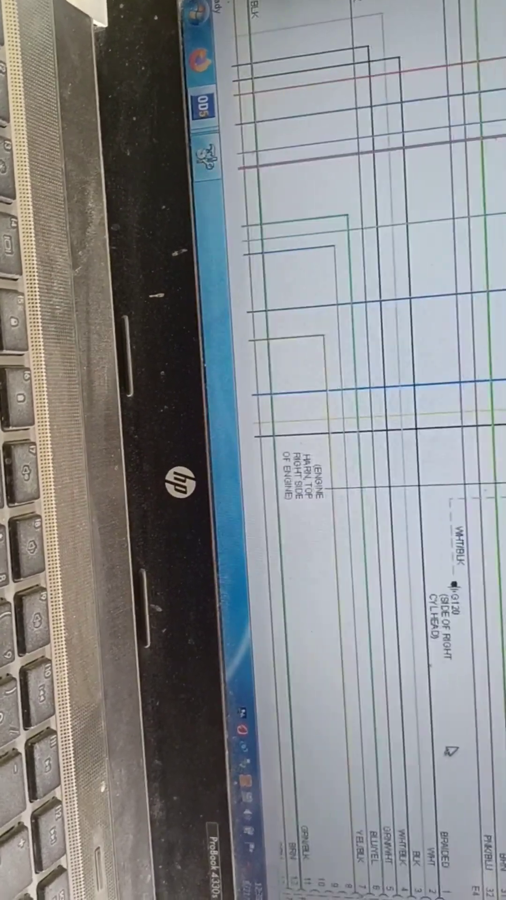
scroll(417, 810, down, 5)
click(460, 801)
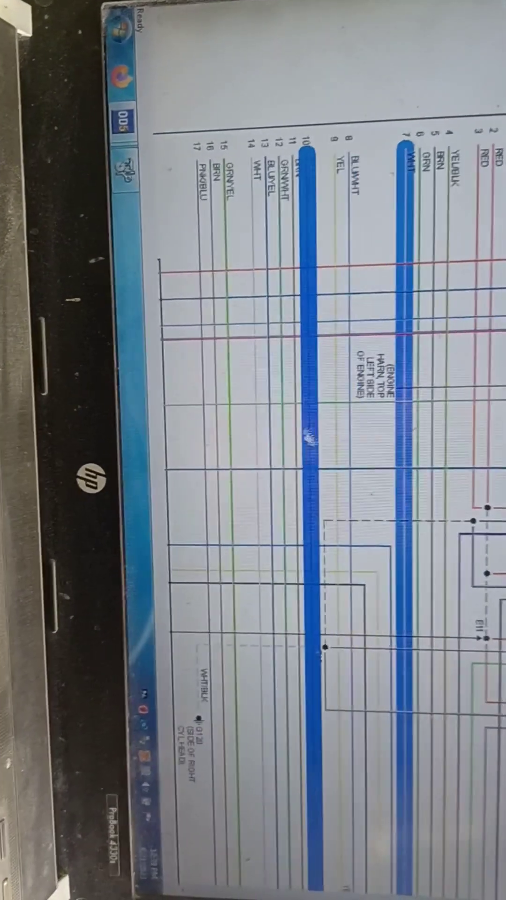
scroll(311, 445, right, 10)
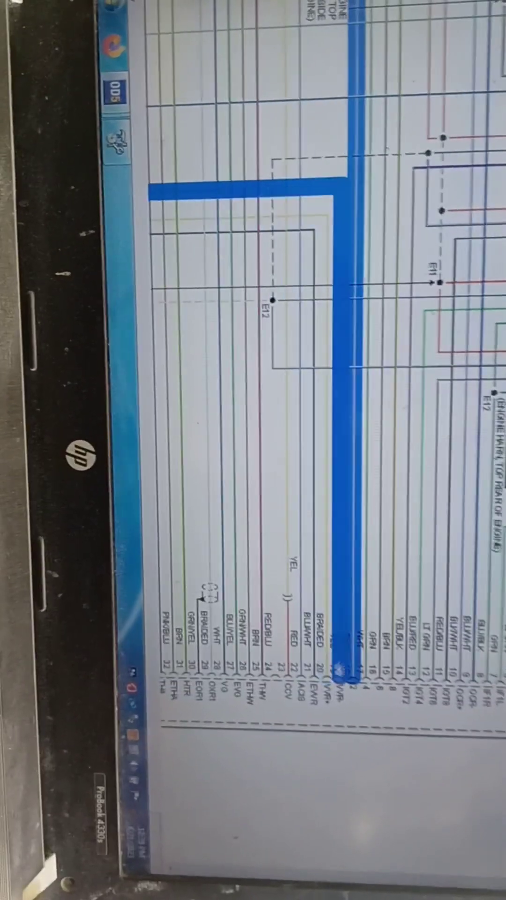